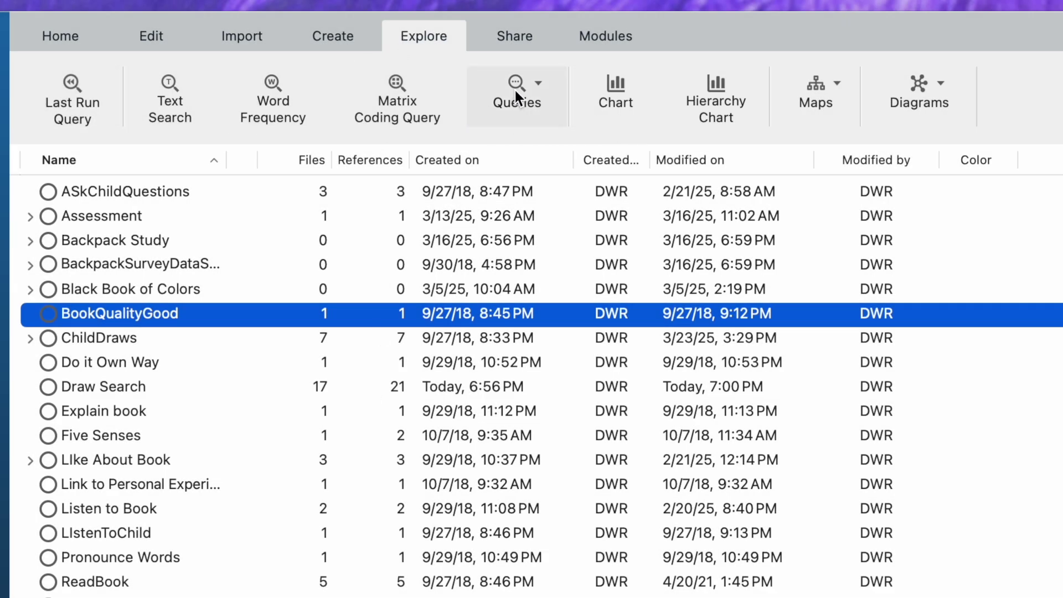
- Start a new Coding Query from the Explore tab's Queries menu
left_click(534, 87)
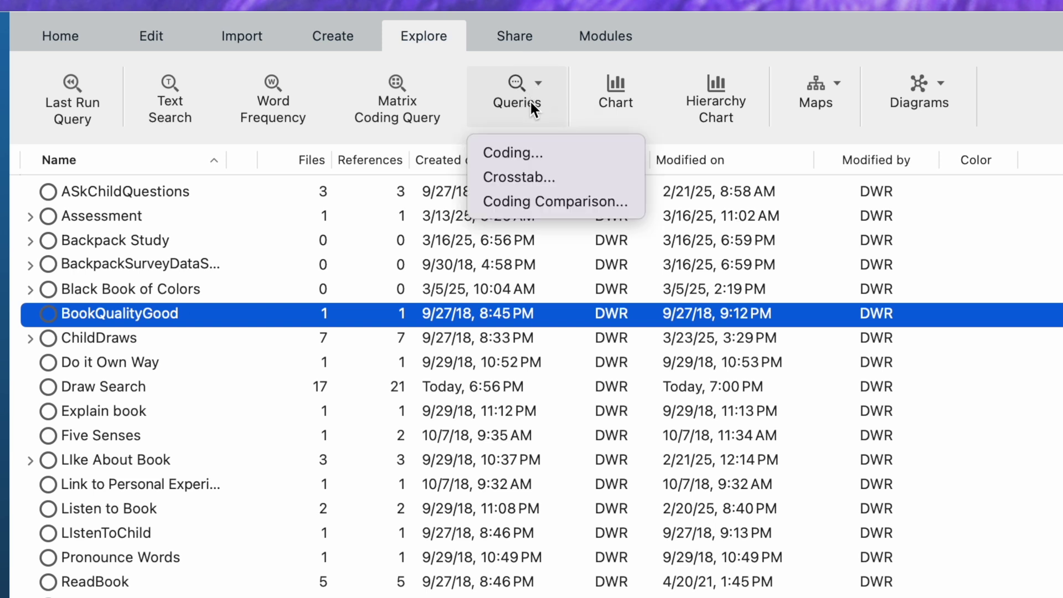
left_click(527, 154)
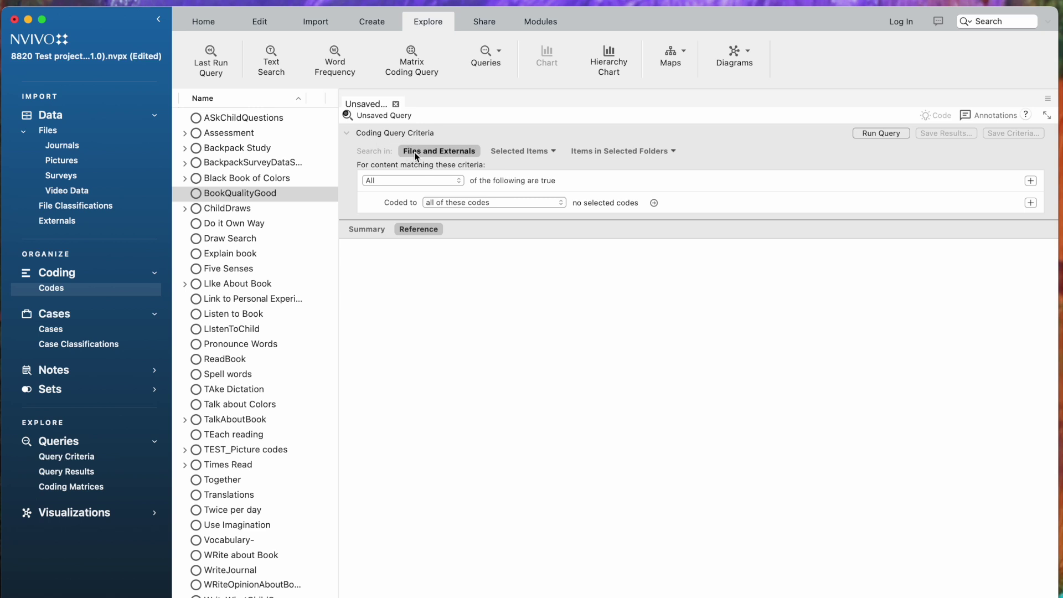
- Limit the query's search scope to Selected Items: all files in the Surveys folder
left_click(507, 150)
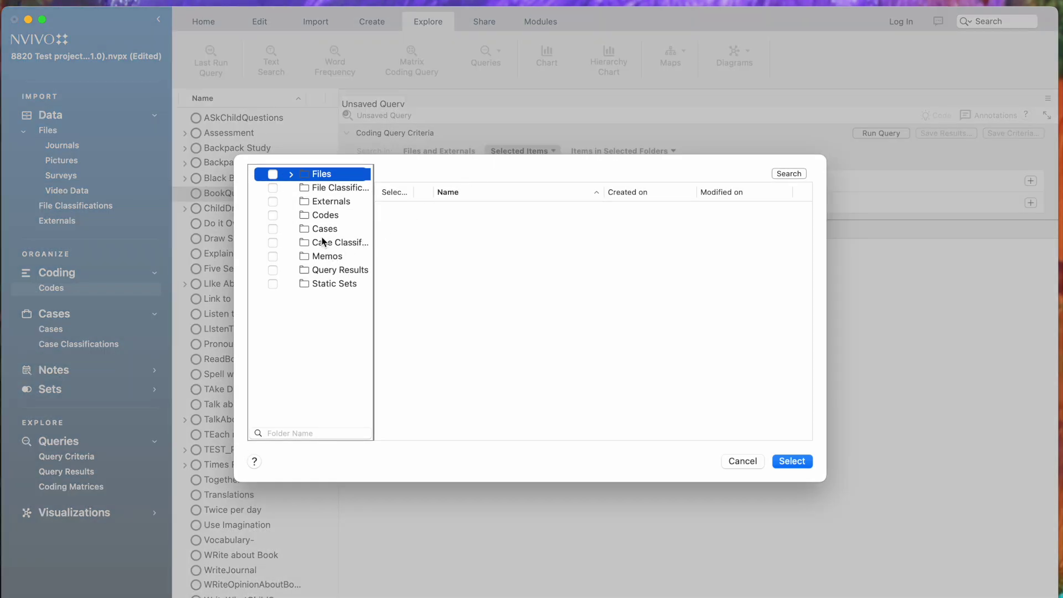
left_click(289, 175)
left_click(273, 215)
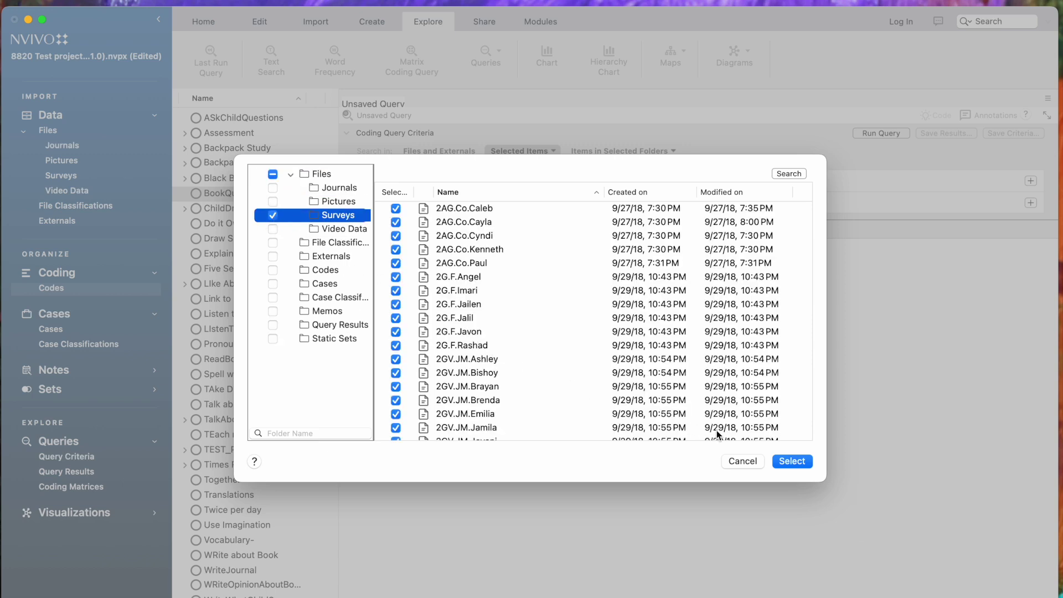
left_click(793, 462)
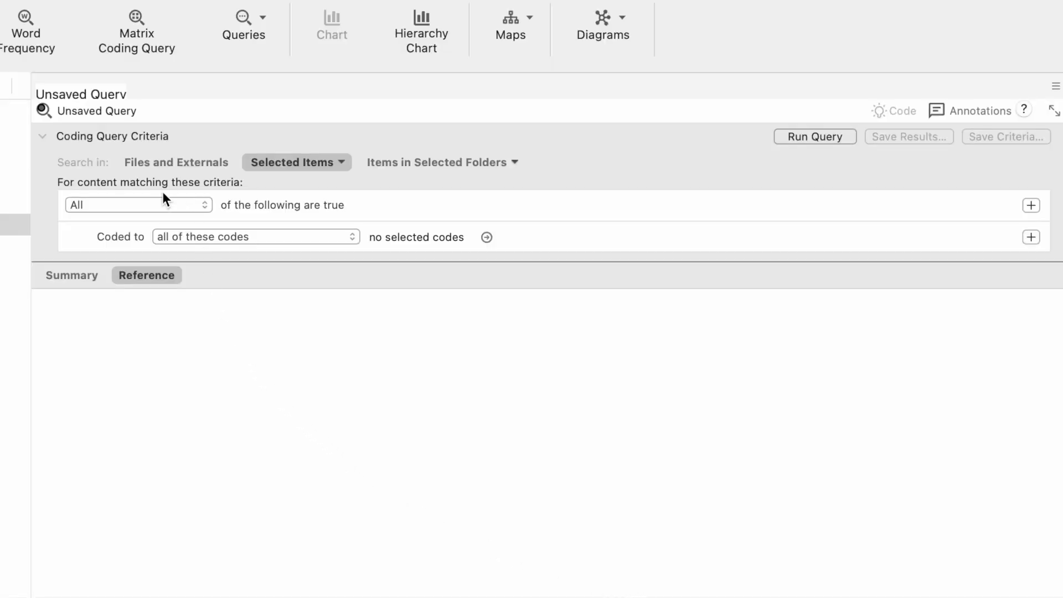
- Keep the match set to All and require coding at the TalkAboutBook code
left_click(205, 207)
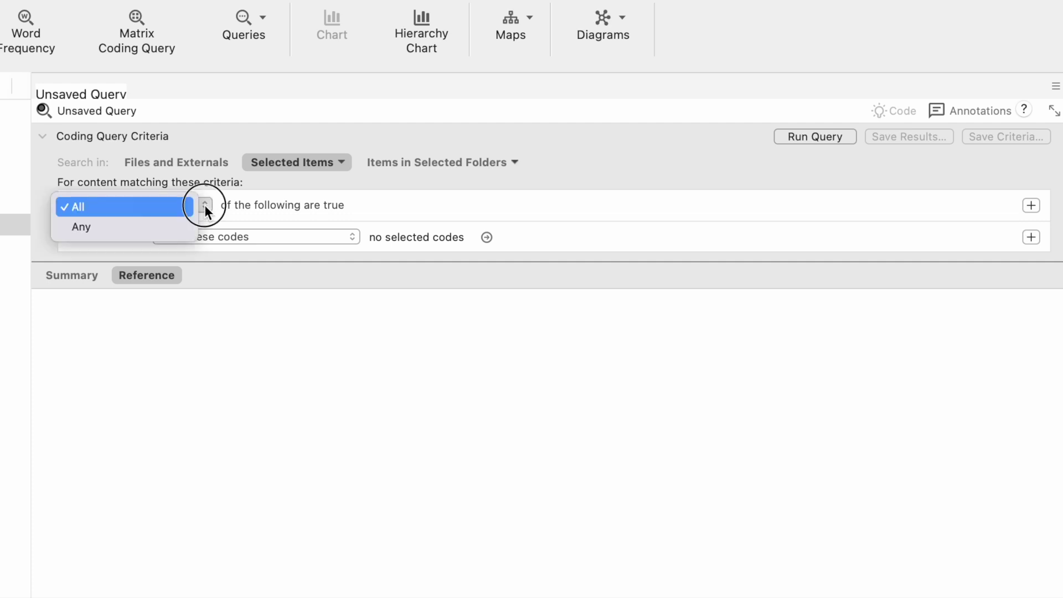
left_click(204, 205)
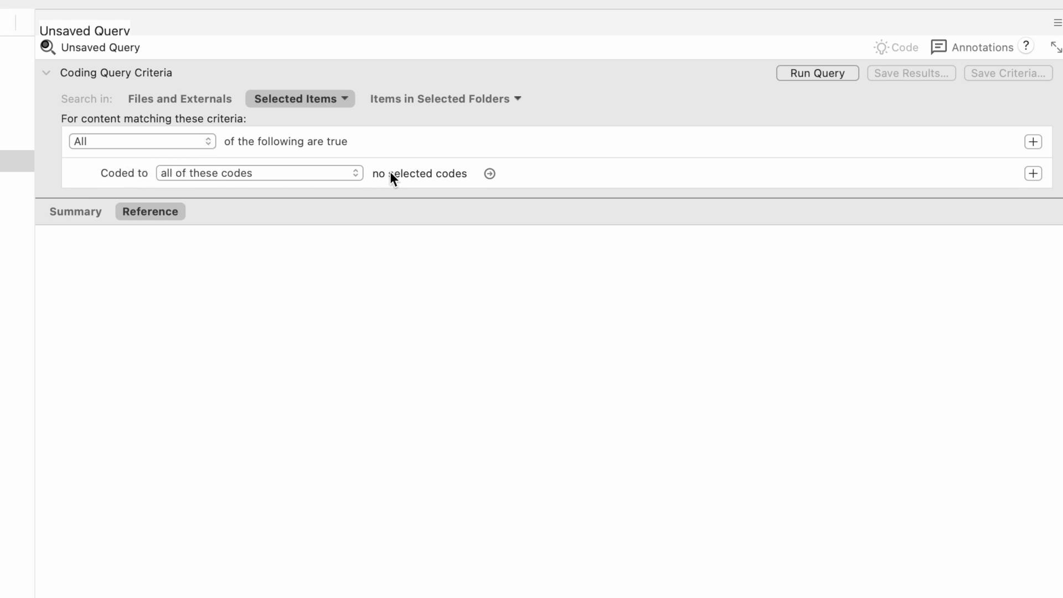
left_click(489, 173)
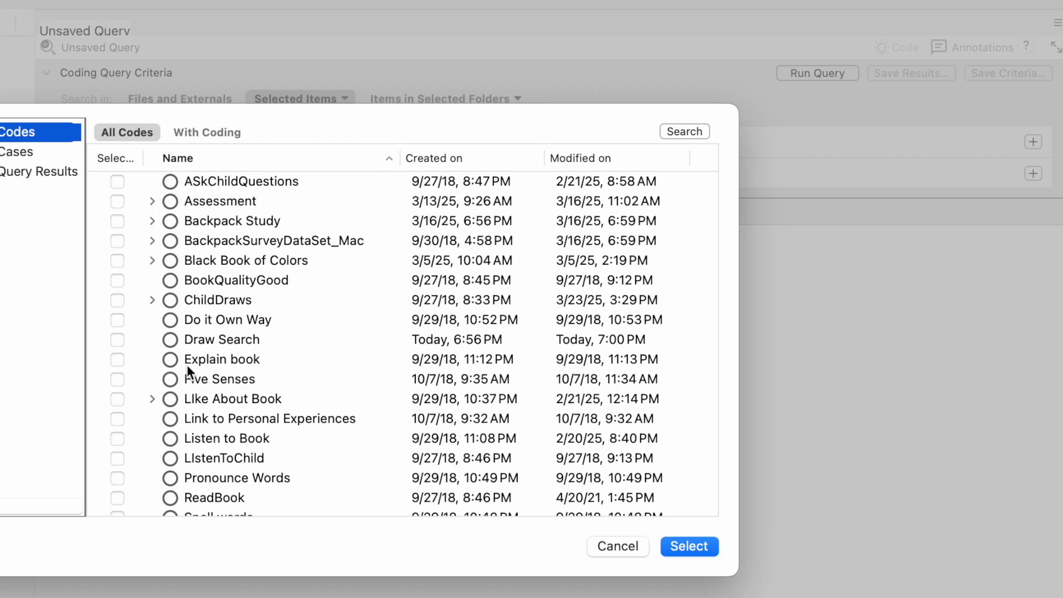
scroll(188, 364, "down", 5)
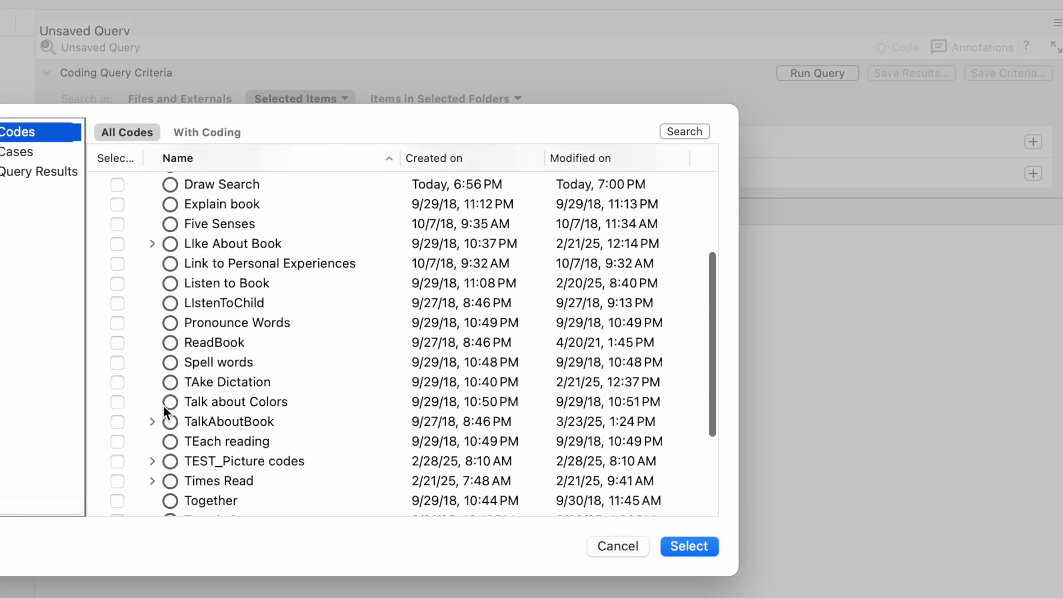
left_click(122, 421)
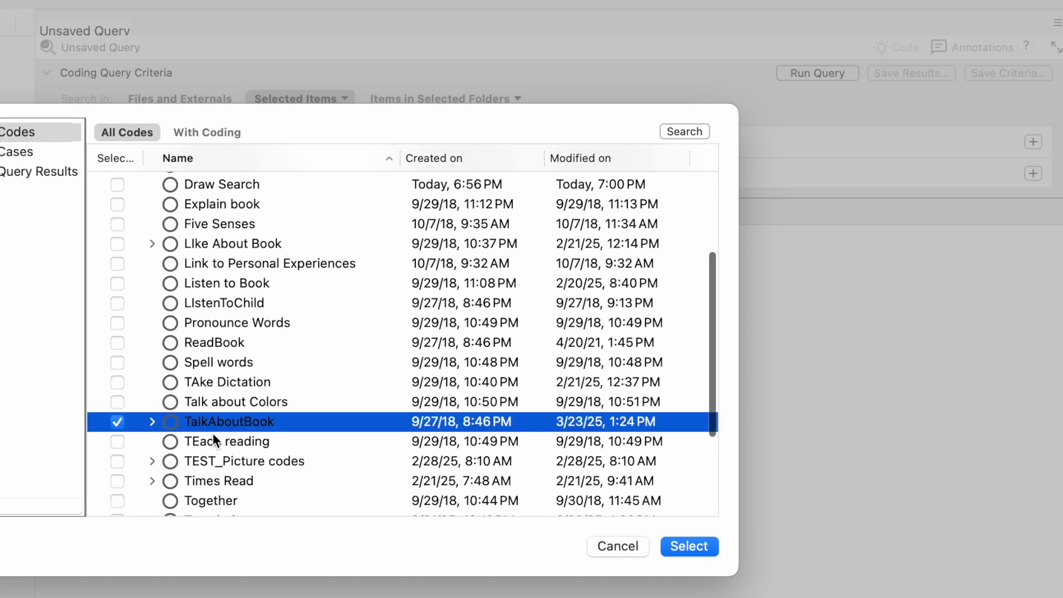
left_click(685, 546)
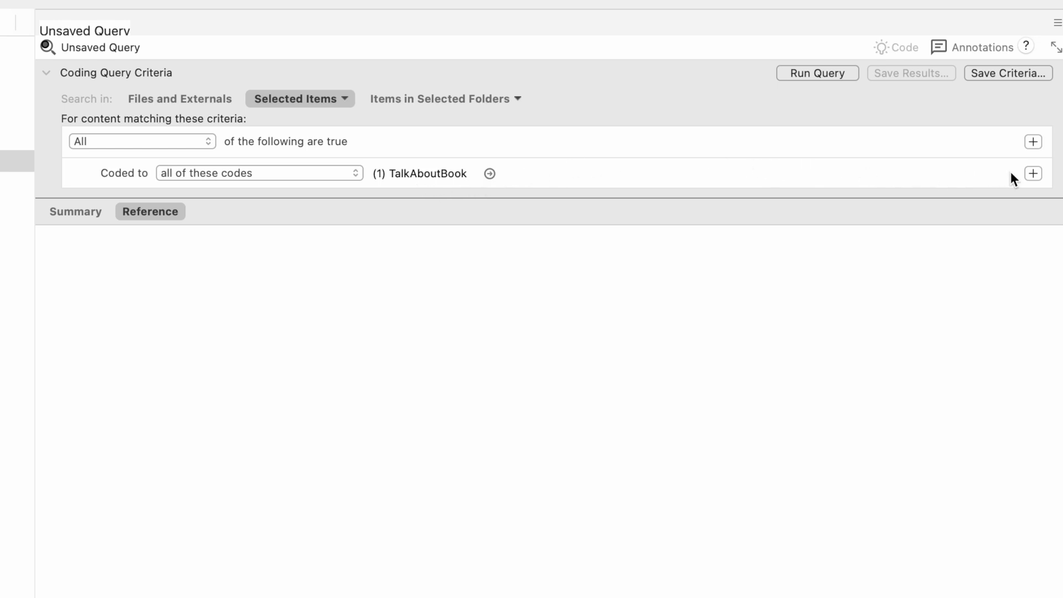
- Add a second criterion filtering by the case attribute Student:gender
left_click(1033, 174)
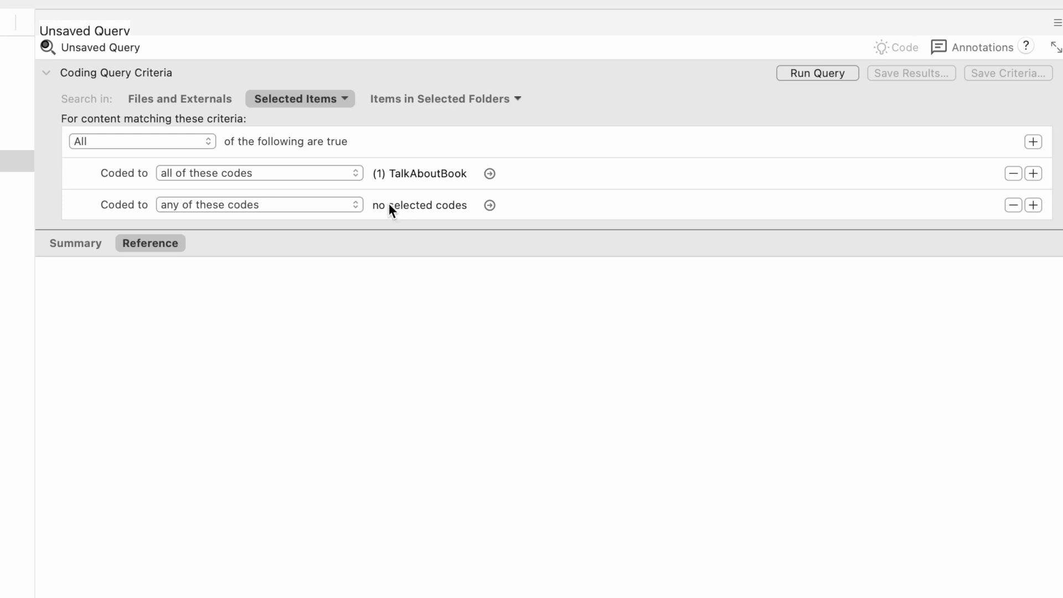
left_click(353, 204)
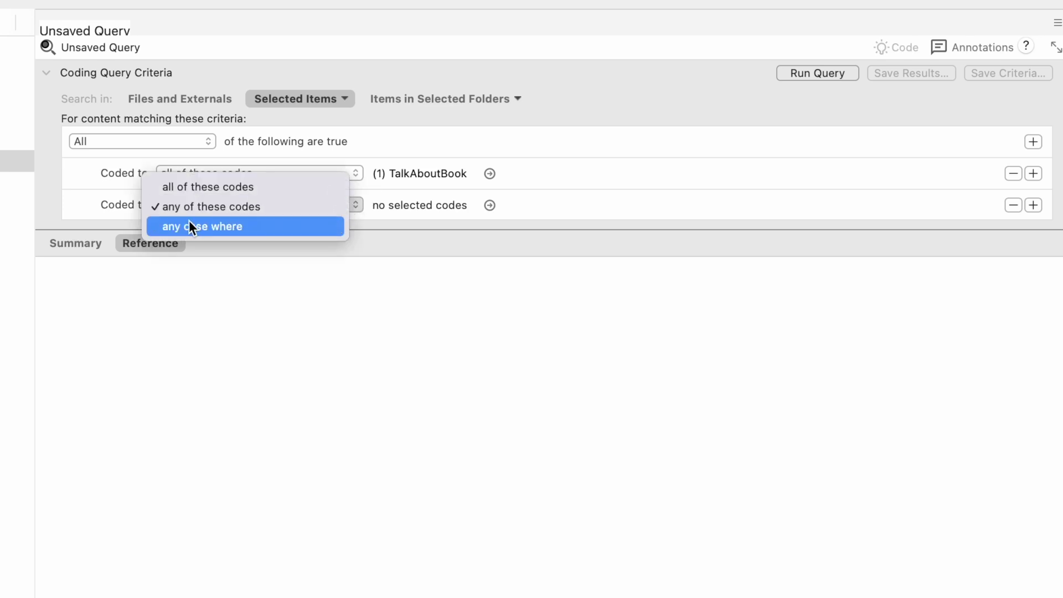
left_click(257, 227)
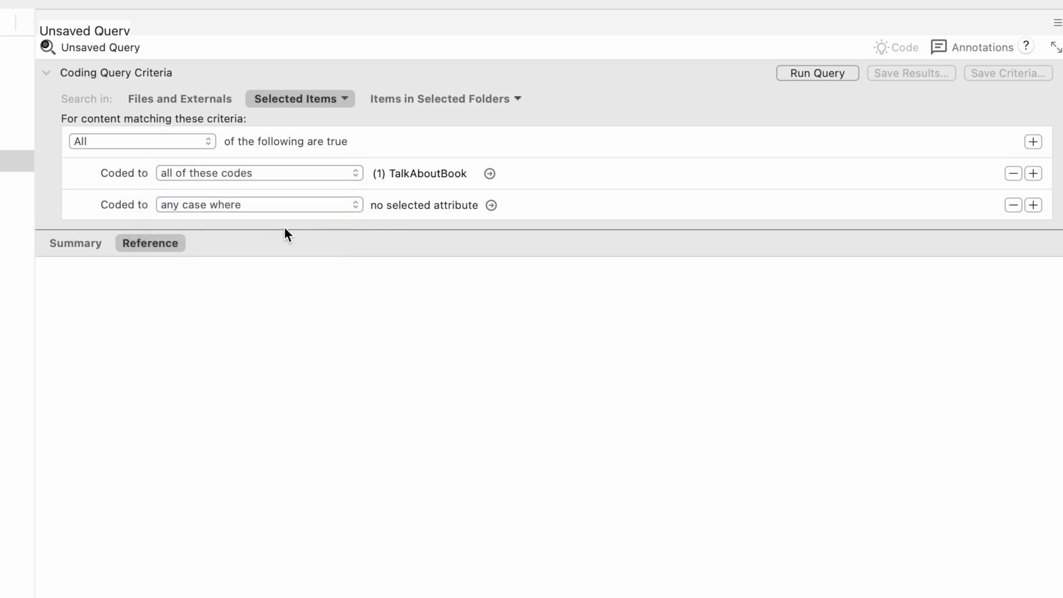
left_click(491, 205)
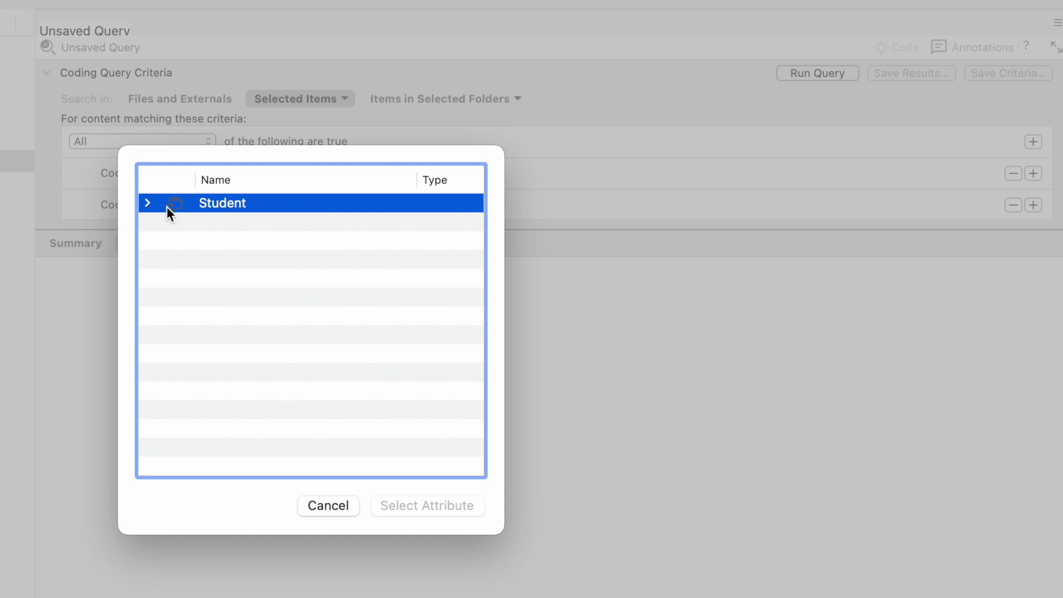
left_click(152, 205)
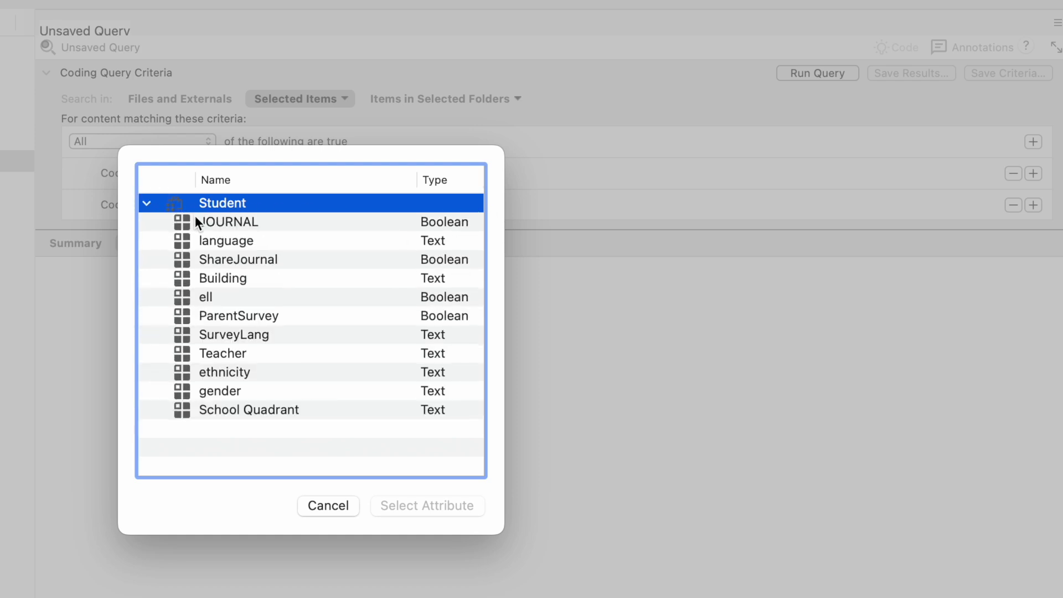
left_click(212, 393)
left_click(406, 506)
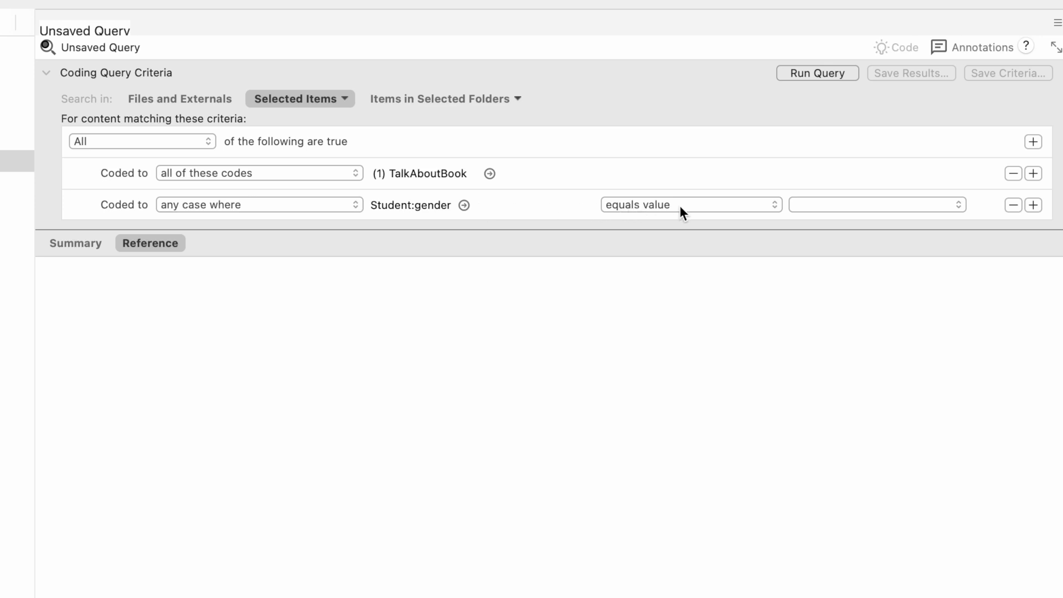
- Set the Student:gender criterion value to Male
left_click(957, 202)
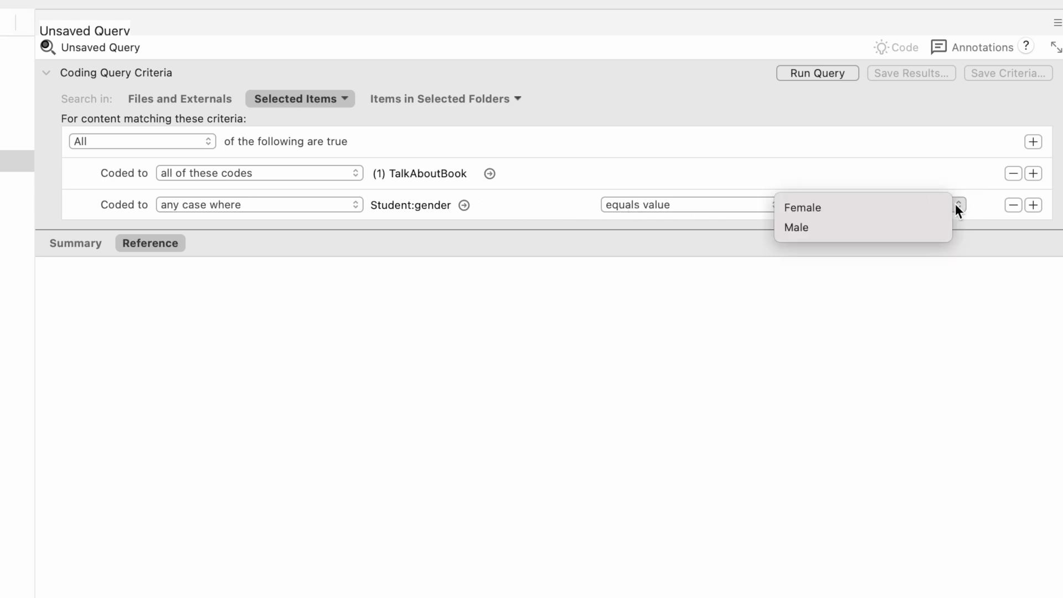
left_click(910, 231)
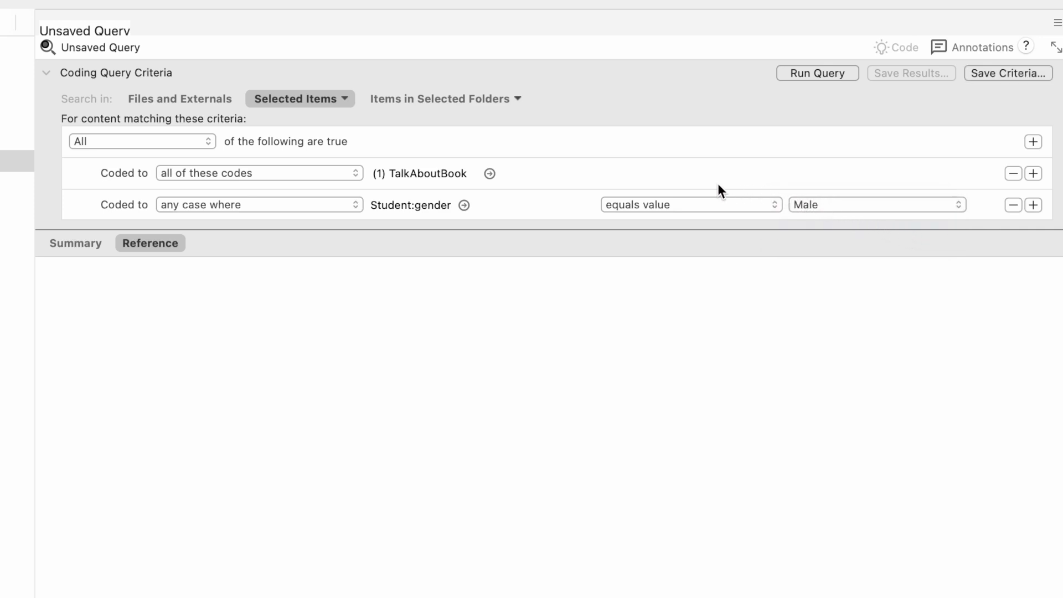
- Run the coding query, review the reference results, and begin saving them
left_click(807, 72)
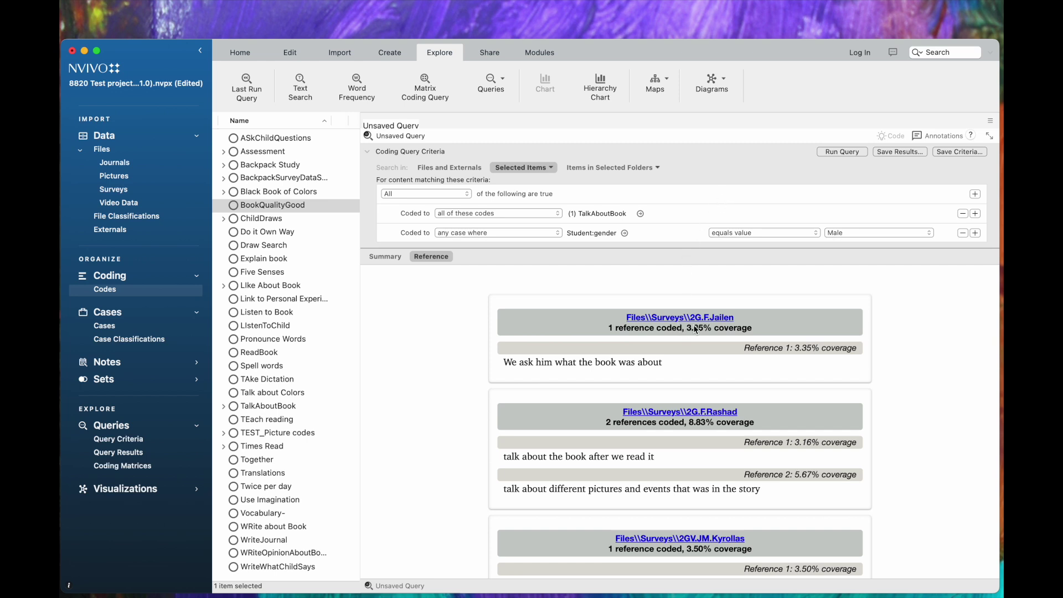
scroll(732, 408, "down", 2)
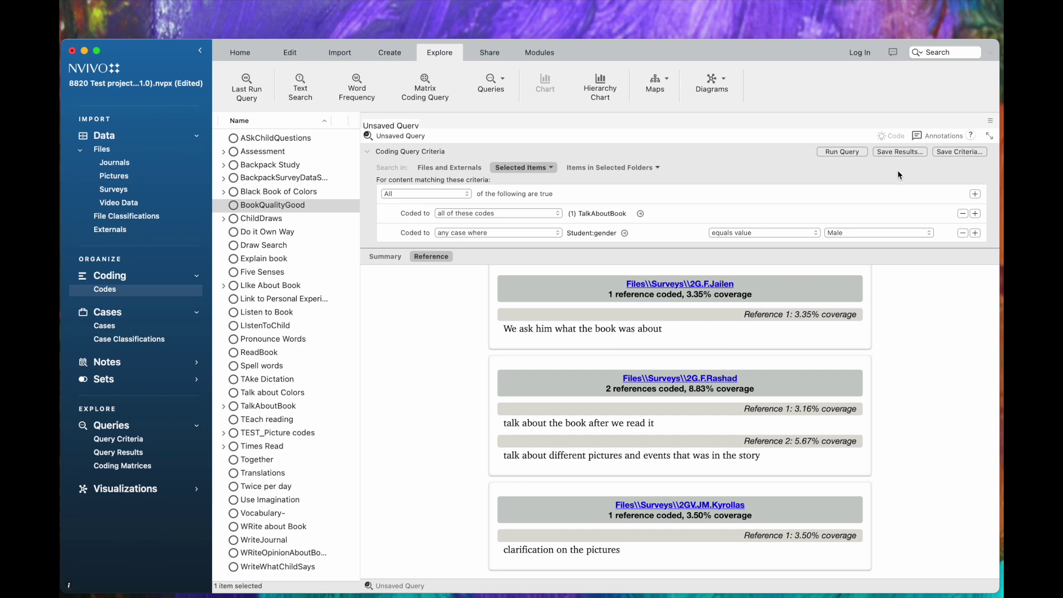
left_click(895, 154)
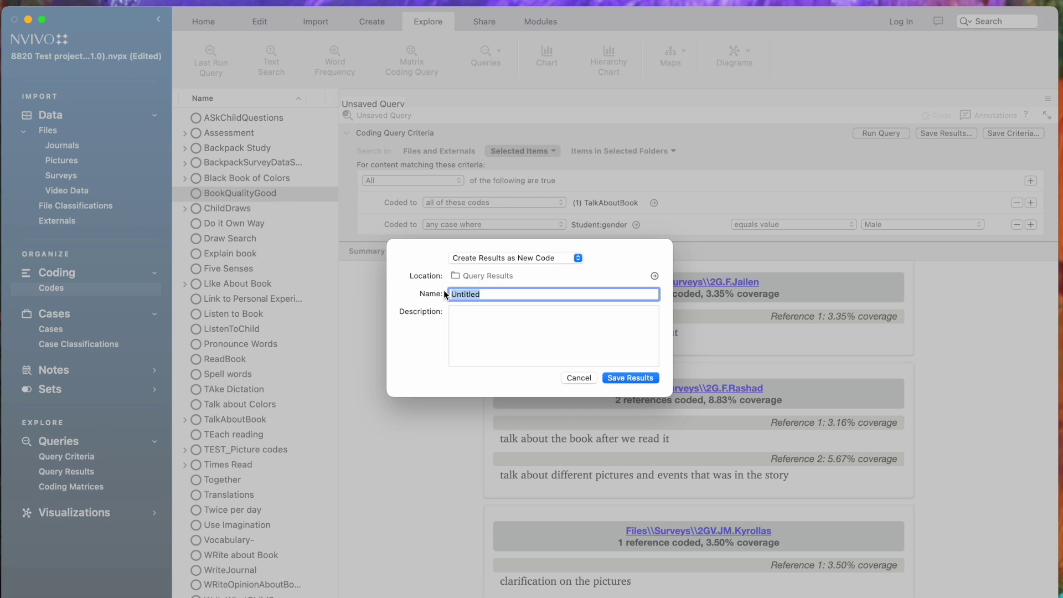
- Save the results as a new code 'Talk about books X Male Query' and view Query Results
type("about books X Male Search")
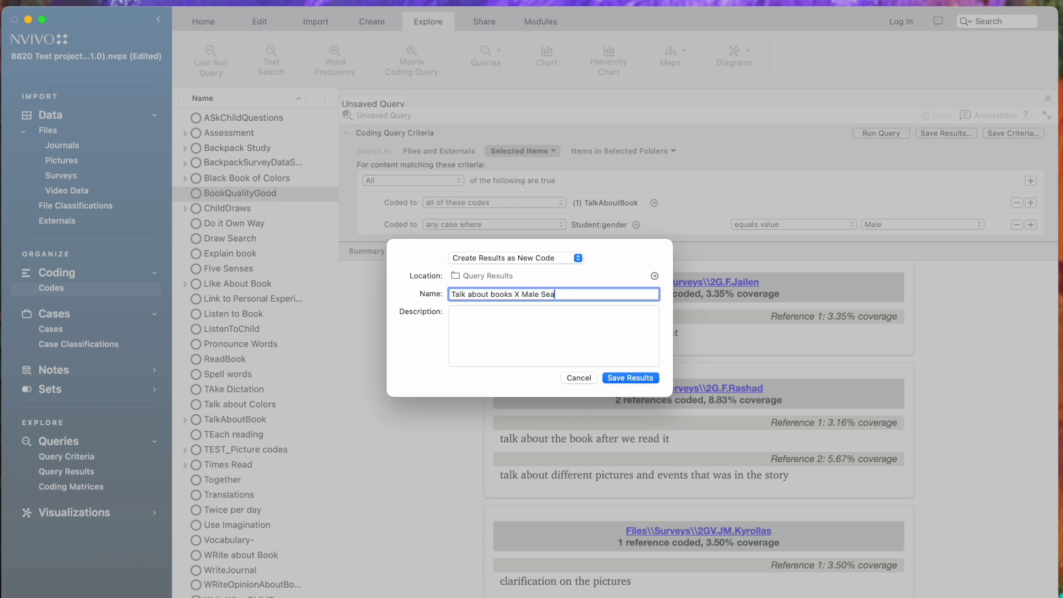
key("BackSpace")
key("BackSpace")
key("BackSpace")
key("BackSpace")
key("BackSpace")
key("BackSpace")
type("Query")
left_click(630, 379)
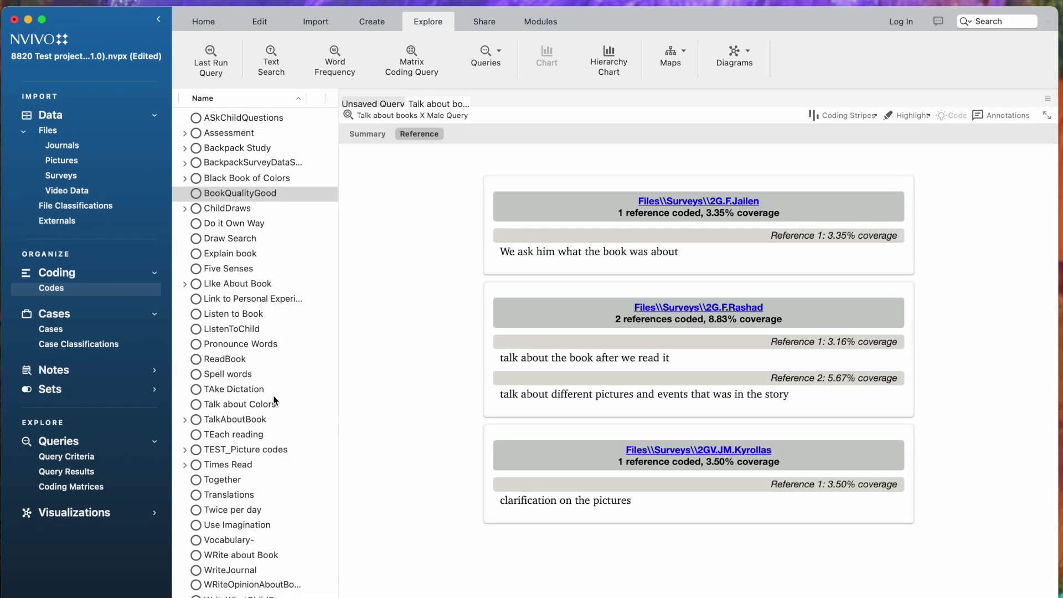
left_click(82, 472)
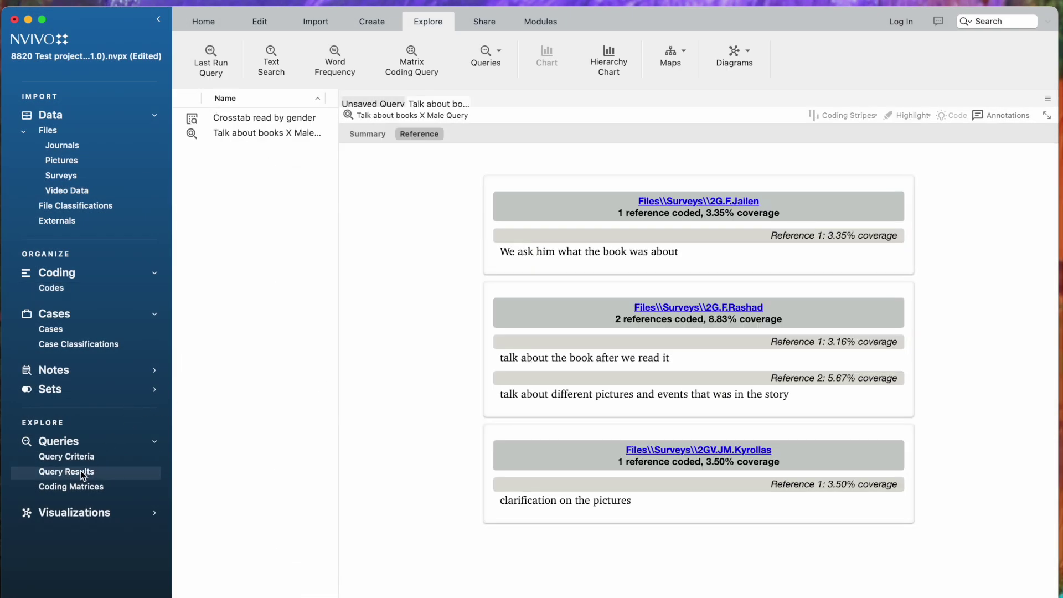
- Open the saved result, return to the unsaved query, and begin saving its criteria
double_click(261, 133)
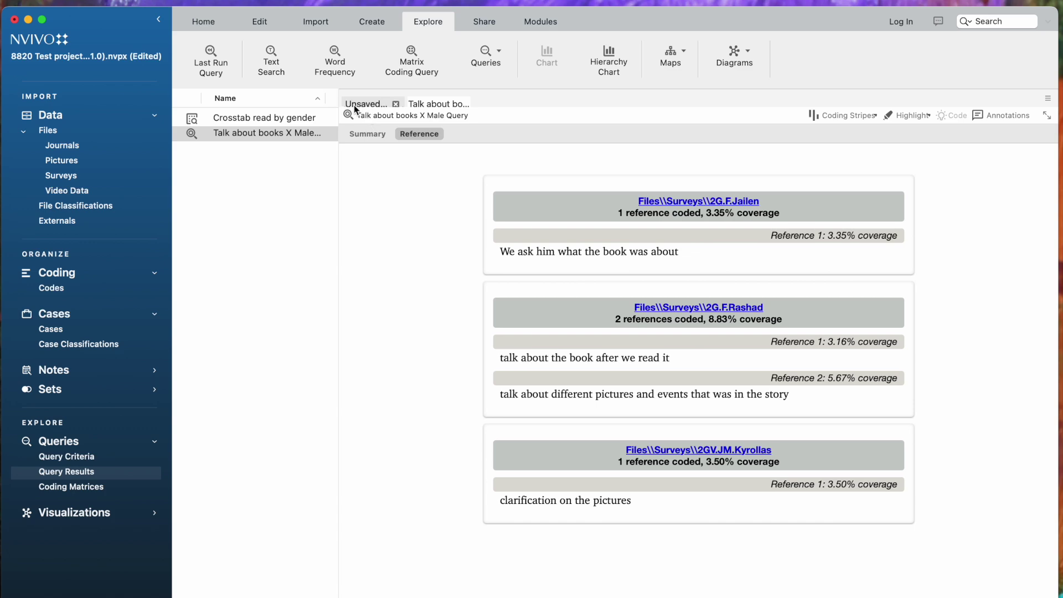
left_click(374, 104)
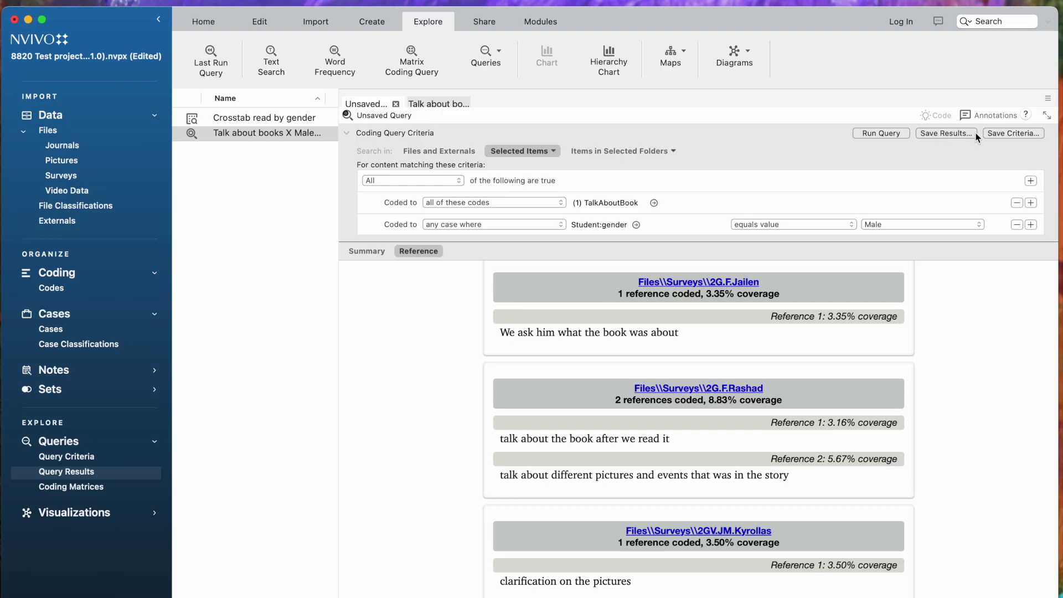
left_click(992, 134)
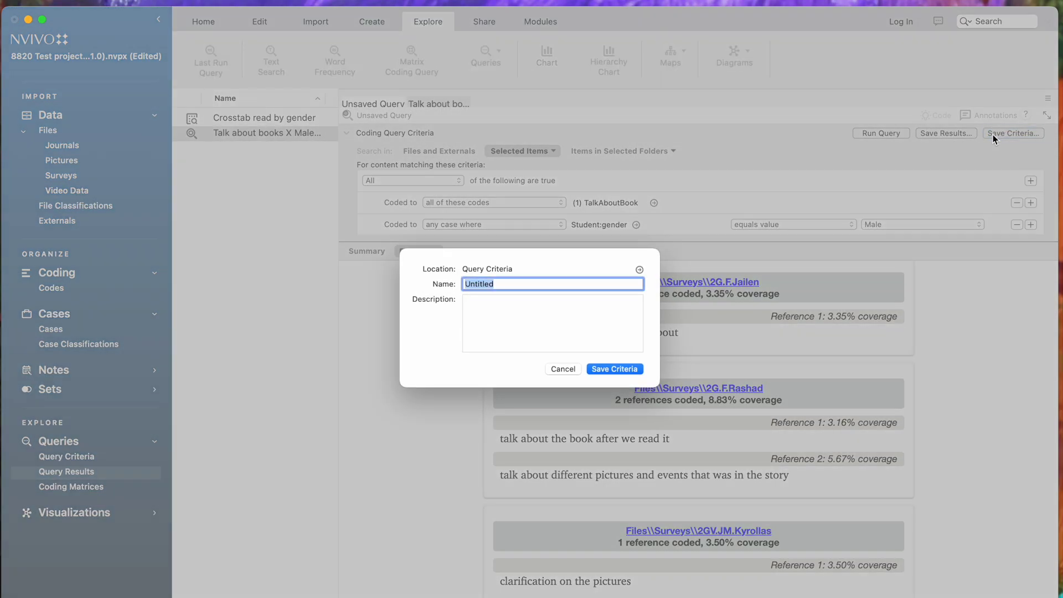
- Name the criteria 'Talks about Books X Male query' and save them
type("Ta")
key("BackSpace")
key("BackSpace")
type("Talks abnout")
key("BackSpace")
key("BackSpace")
key("BackSpace")
key("BackSpace")
key("BackSpace")
type("out Books X Male query")
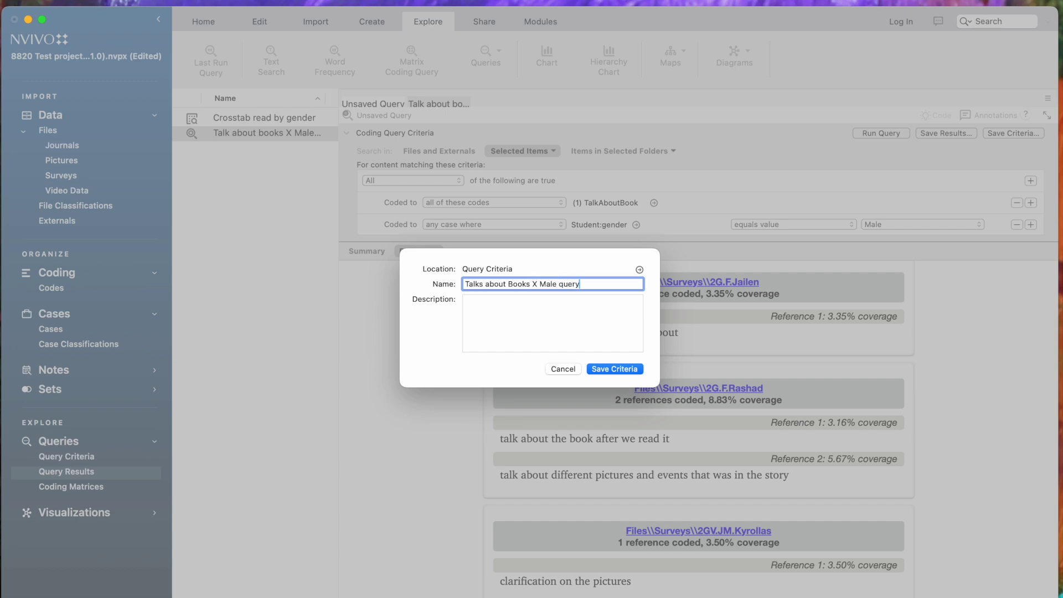
left_click(609, 370)
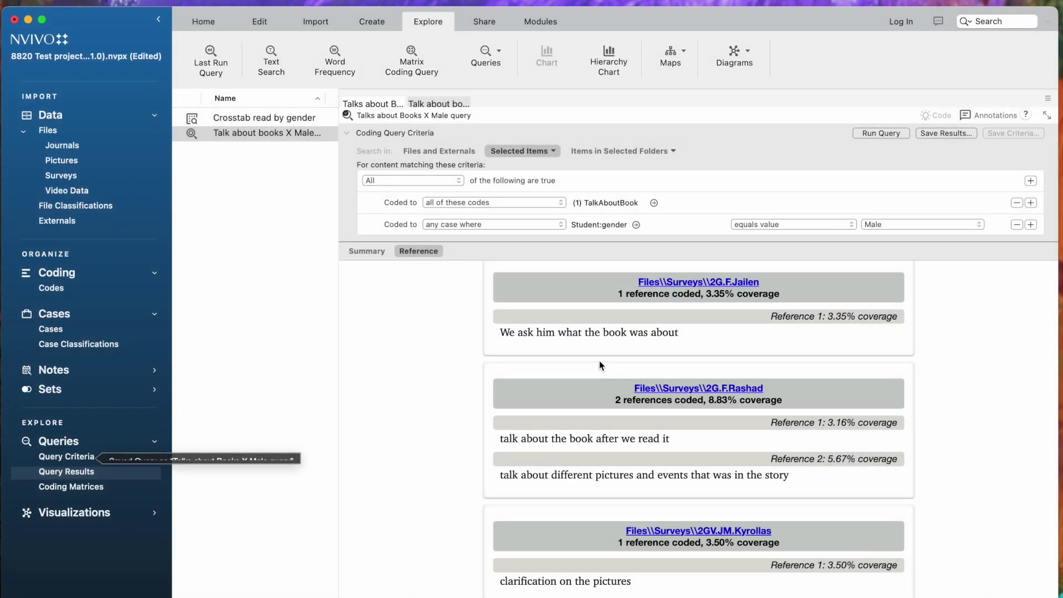
left_click(61, 457)
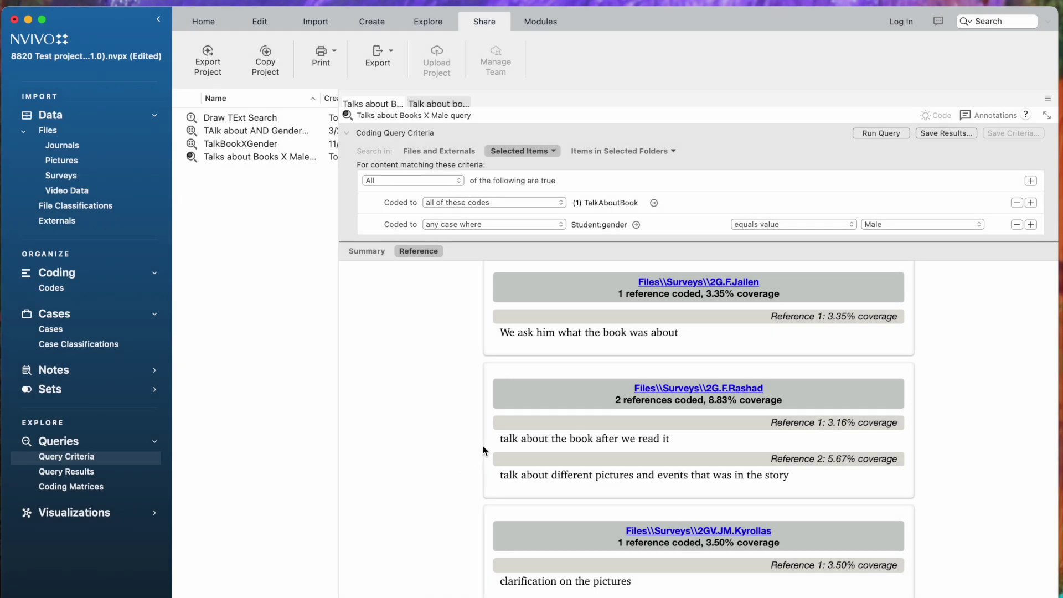
scroll(477, 454, "up", 1)
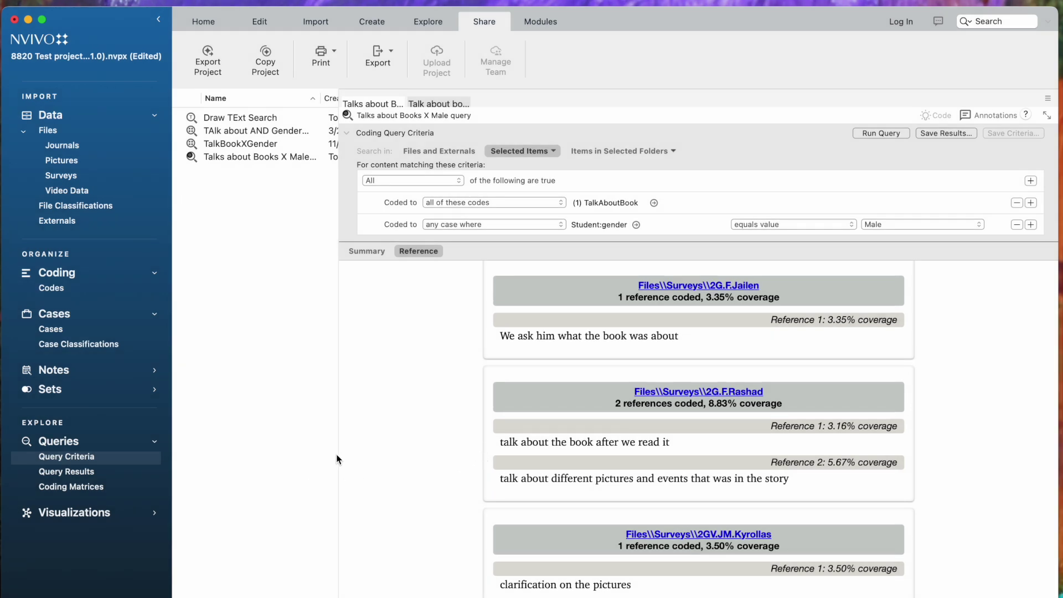
left_click(54, 472)
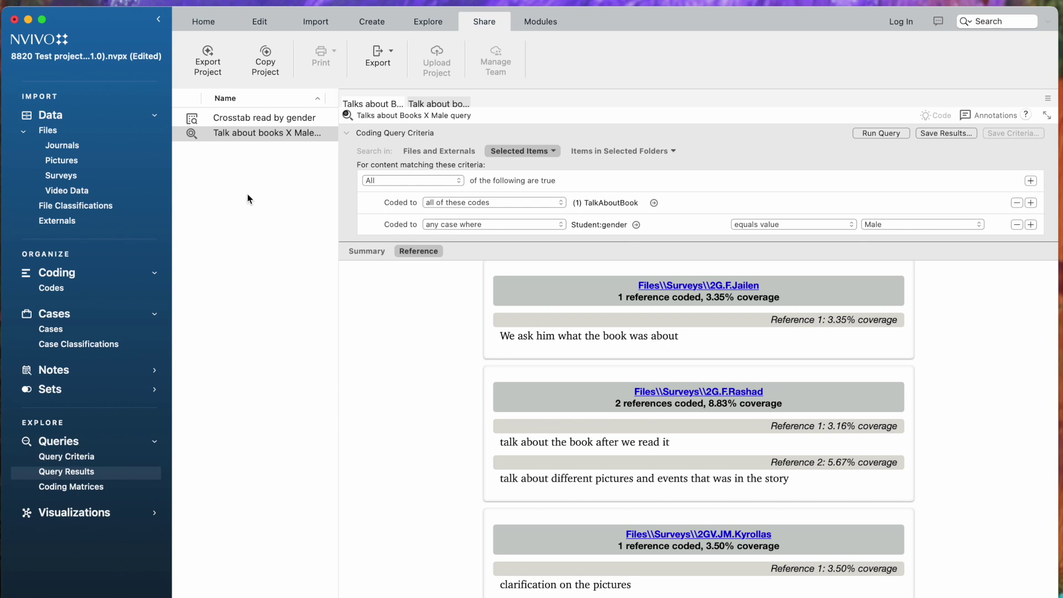
- Open the Talk about books X Male Query results and export them as a Word .docx
double_click(258, 135)
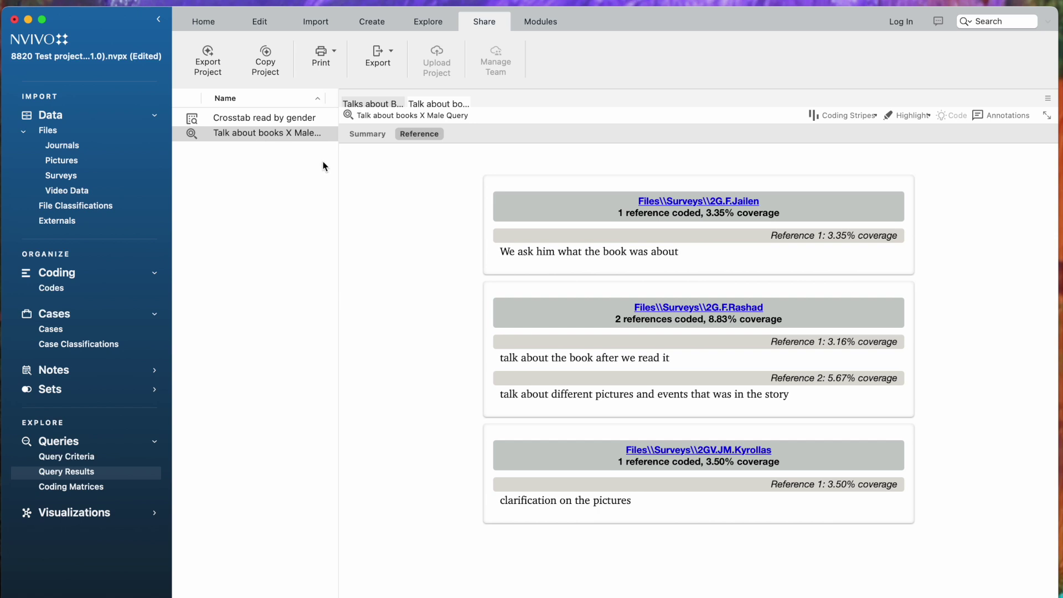
left_click(391, 58)
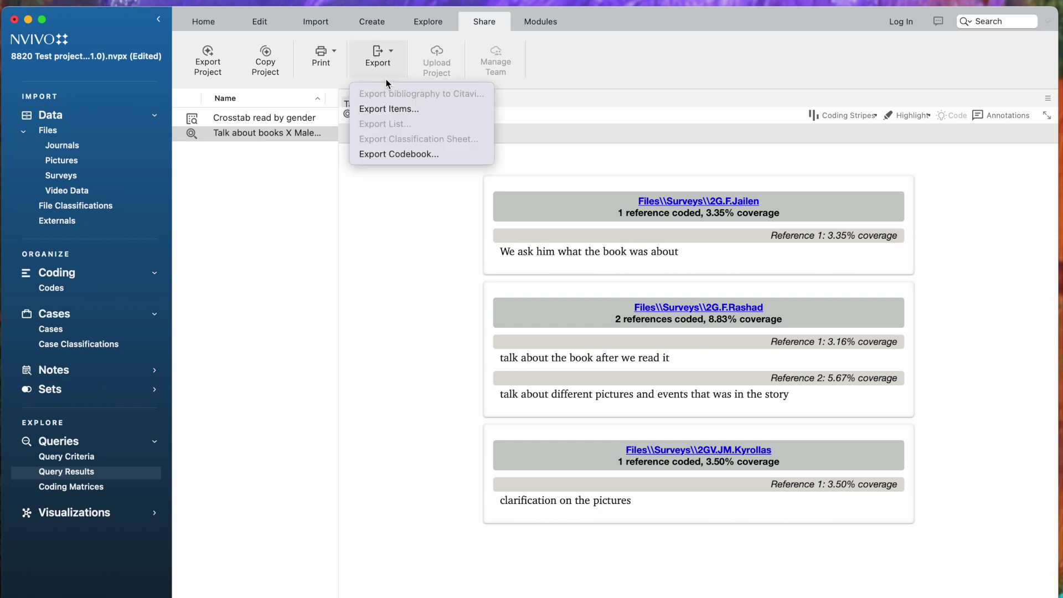
left_click(386, 110)
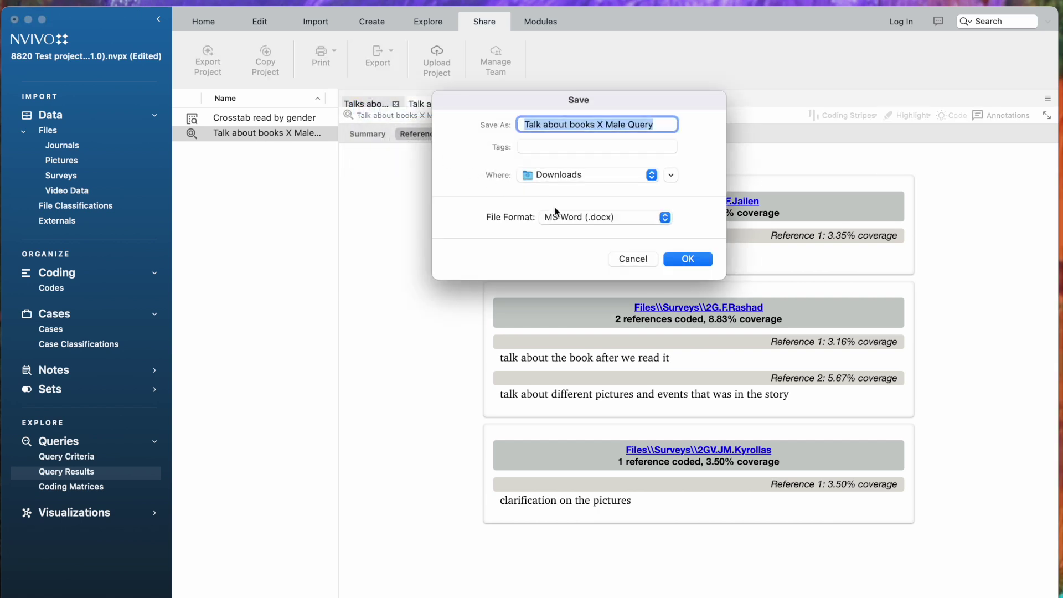